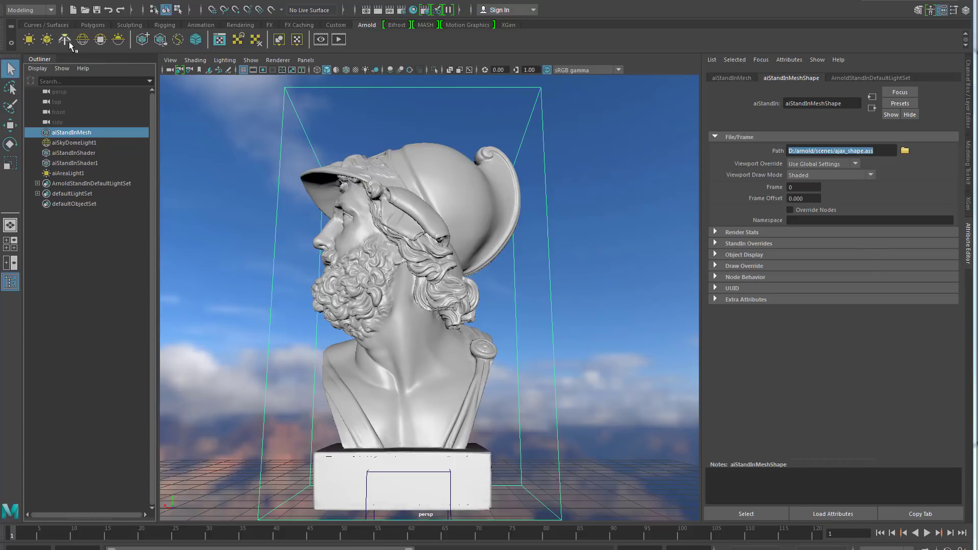
# - Try the ASS Export options for the whole scene with Shapes instead of Shaders and Force Shader Assignments, and cancel the export
pyautogui.click(23, 3)
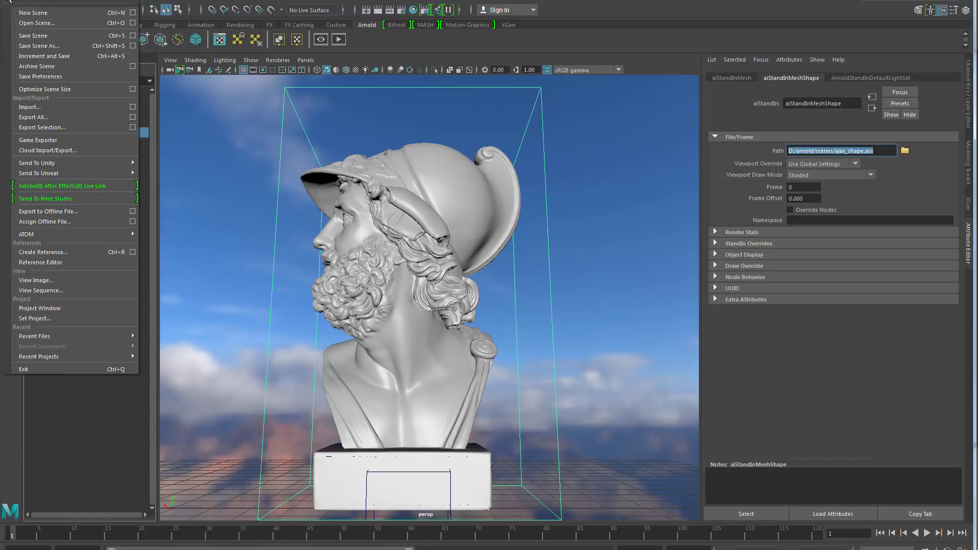
pyautogui.click(33, 117)
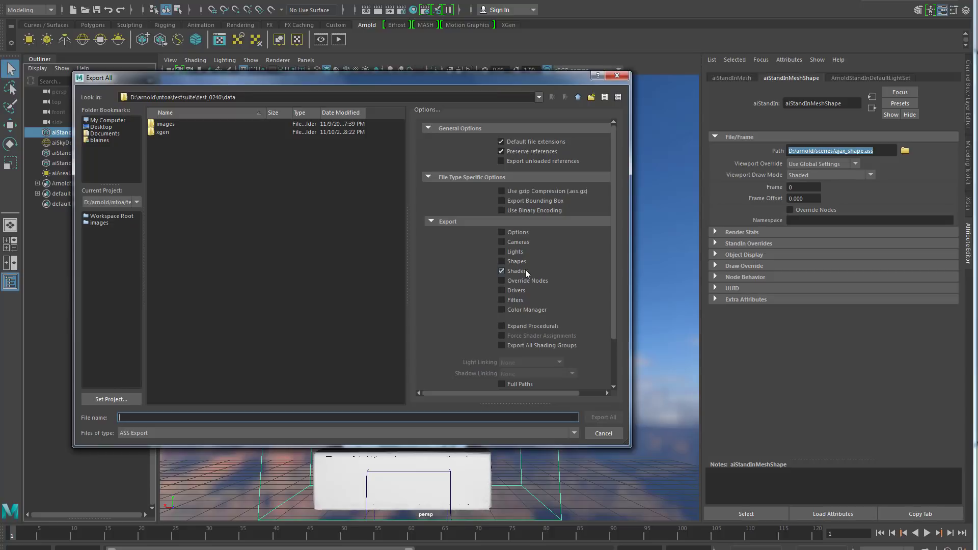
pyautogui.click(518, 261)
pyautogui.click(520, 274)
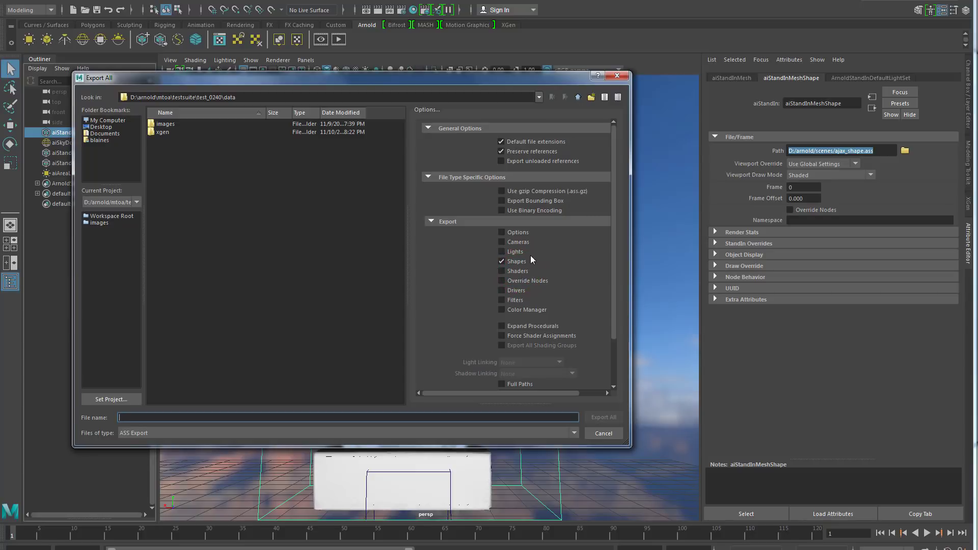
pyautogui.click(502, 336)
pyautogui.click(609, 79)
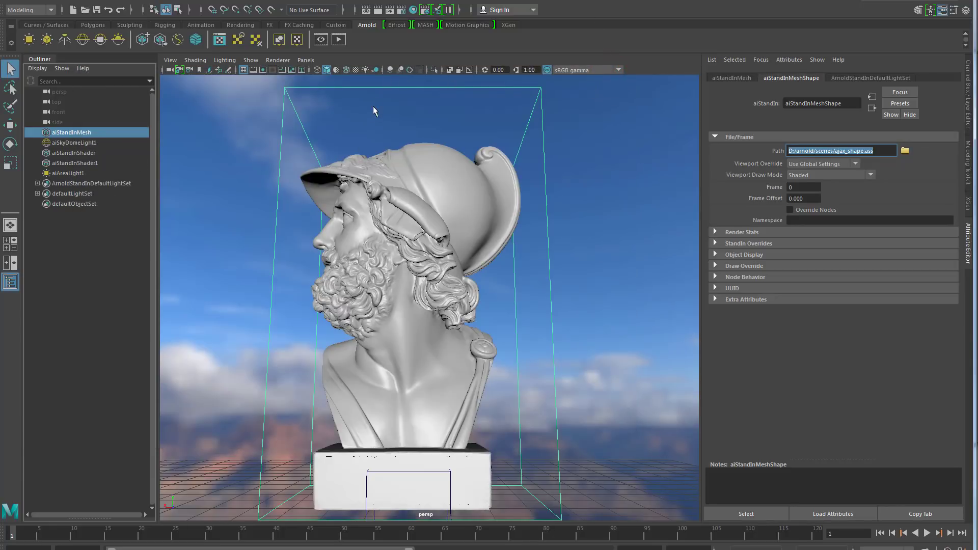
# - Preview the scene in Arnold RenderView, close the preview, and set the Namespace of the aiStandInMesh stand-in to charA
pyautogui.click(339, 39)
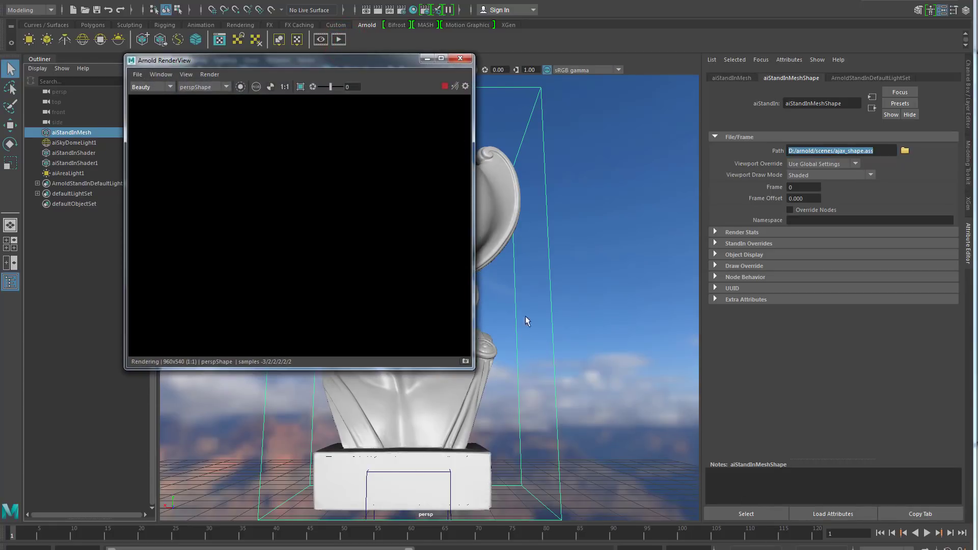
pyautogui.click(461, 59)
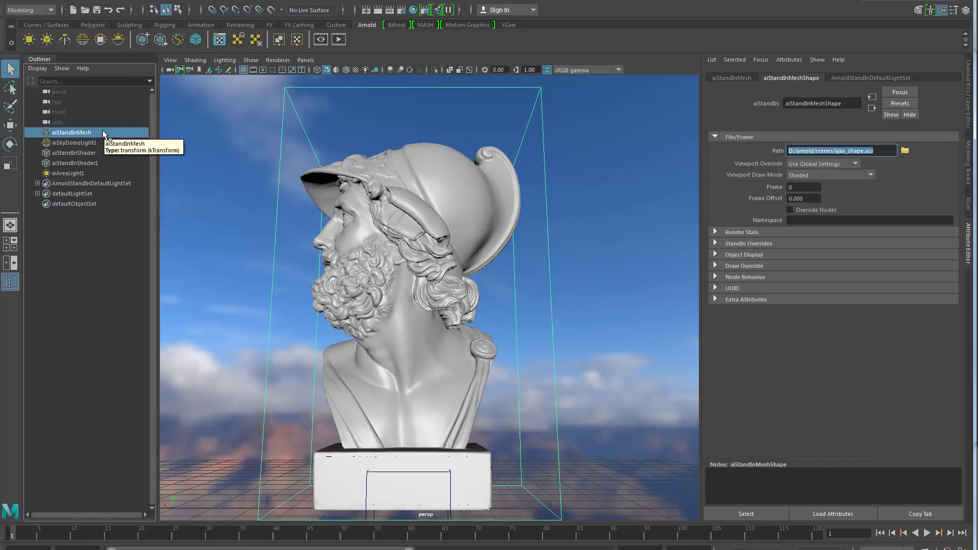
pyautogui.click(860, 221)
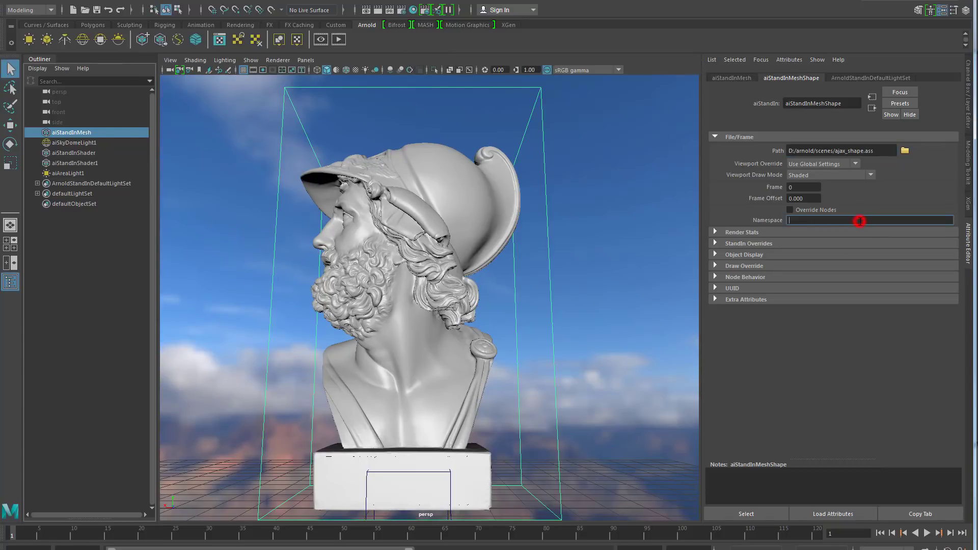
pyautogui.click(803, 221)
pyautogui.write('charA')
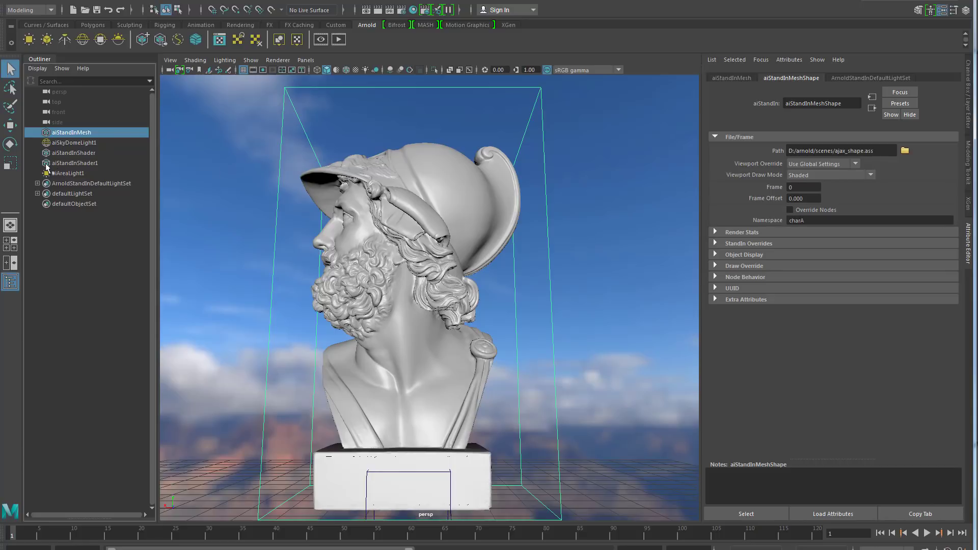
# - Set the Namespace of the aiStandInShader stand-in to charA and render the scene in Arnold RenderView
pyautogui.click(58, 153)
pyautogui.click(801, 219)
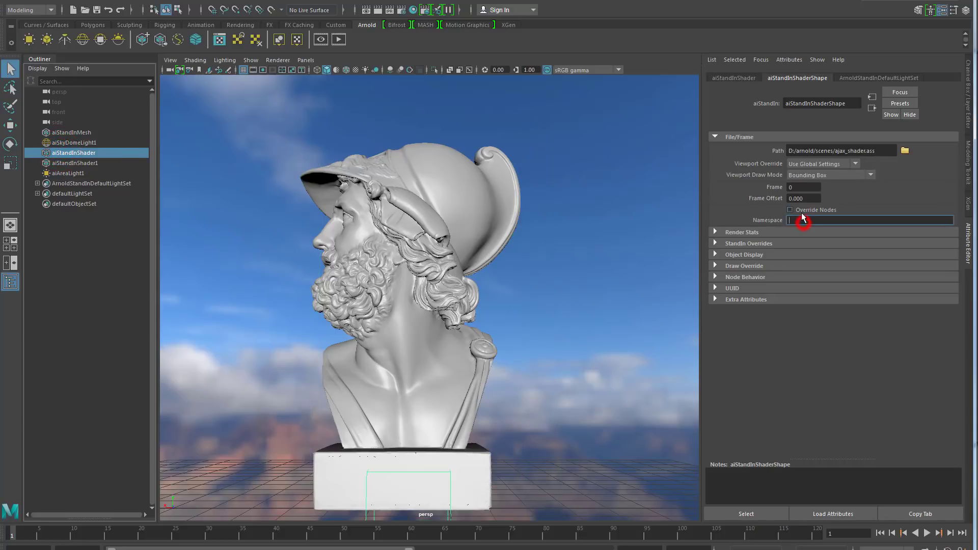
pyautogui.write('charA')
pyautogui.press('Return')
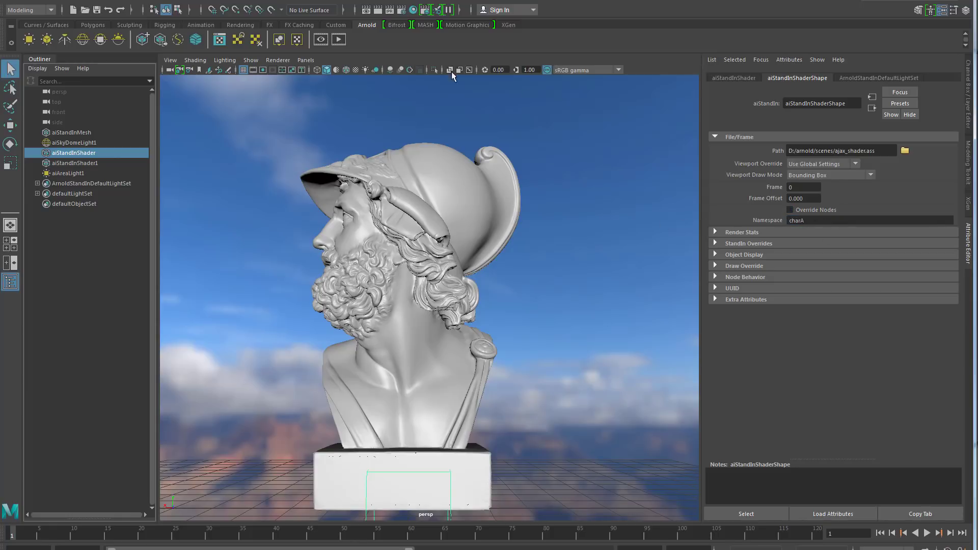
pyautogui.click(338, 40)
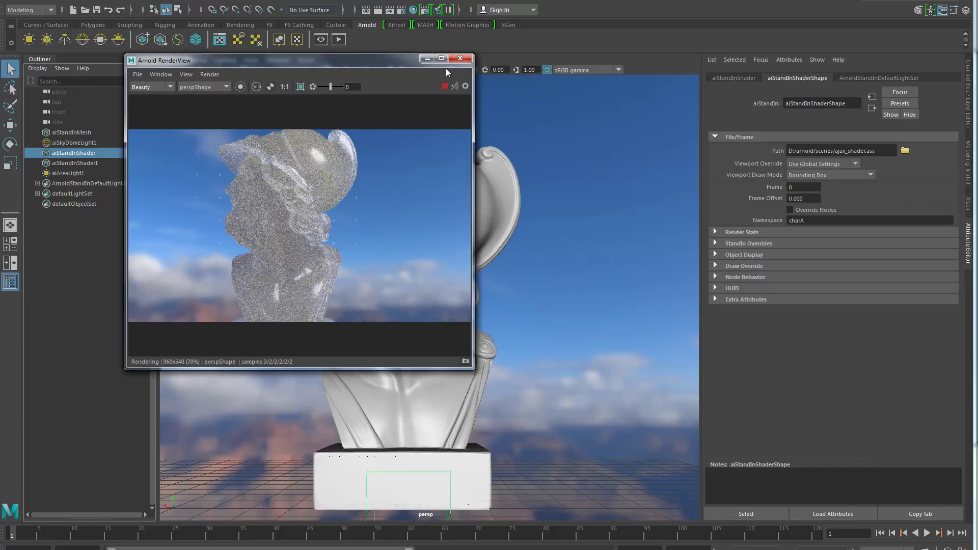
# - Check the Namespace of aiStandInShader1 and set the Namespace of aiStandInMesh to the matching charB
pyautogui.click(74, 163)
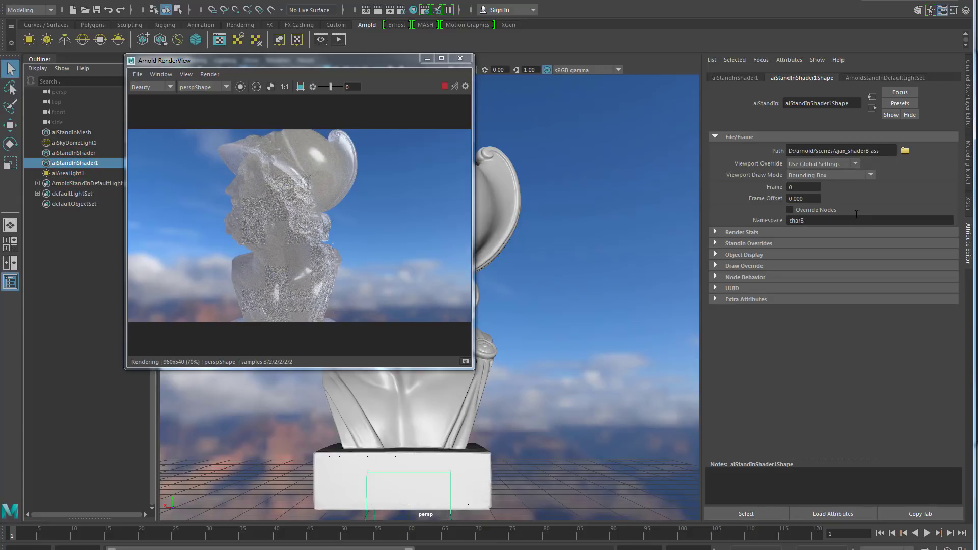
pyautogui.click(816, 220)
pyautogui.doubleClick(816, 220)
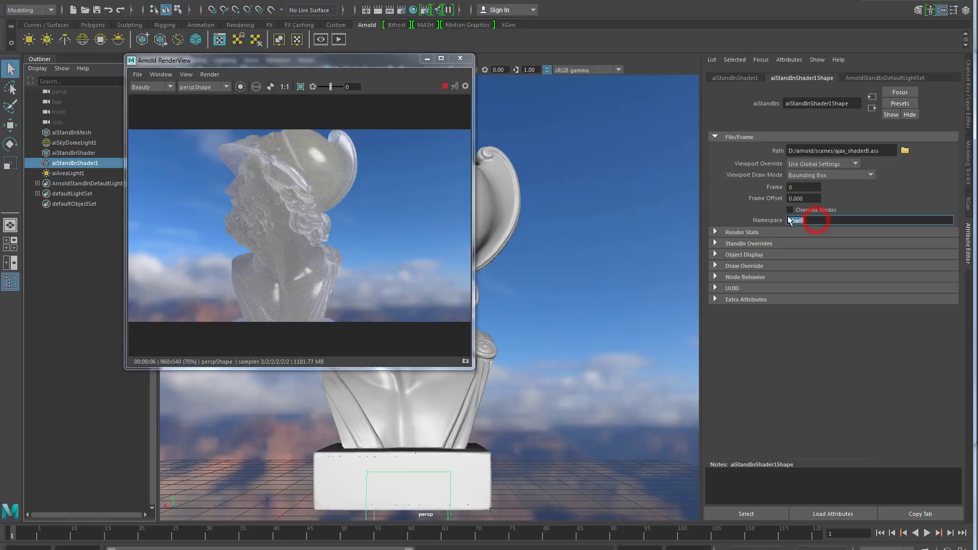
pyautogui.click(70, 132)
pyautogui.click(821, 220)
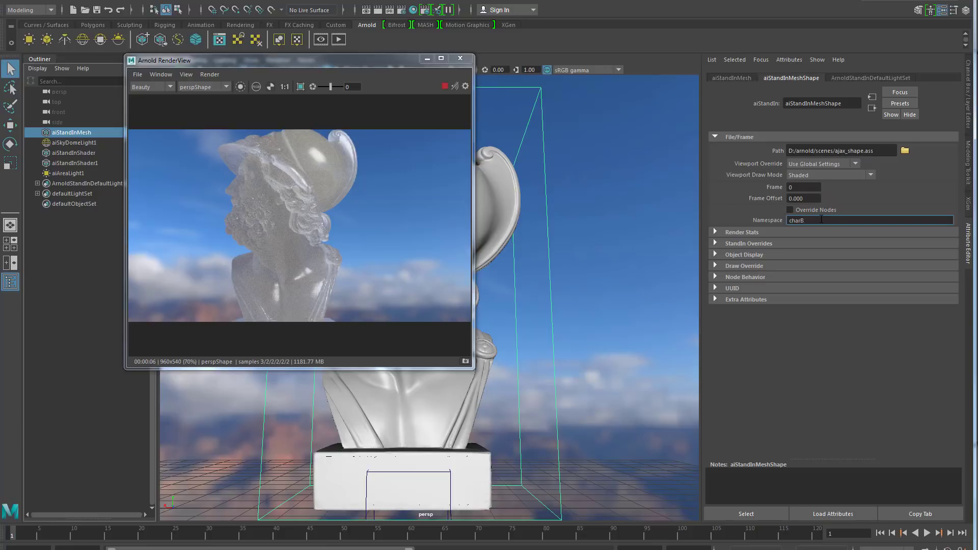
pyautogui.press('Return')
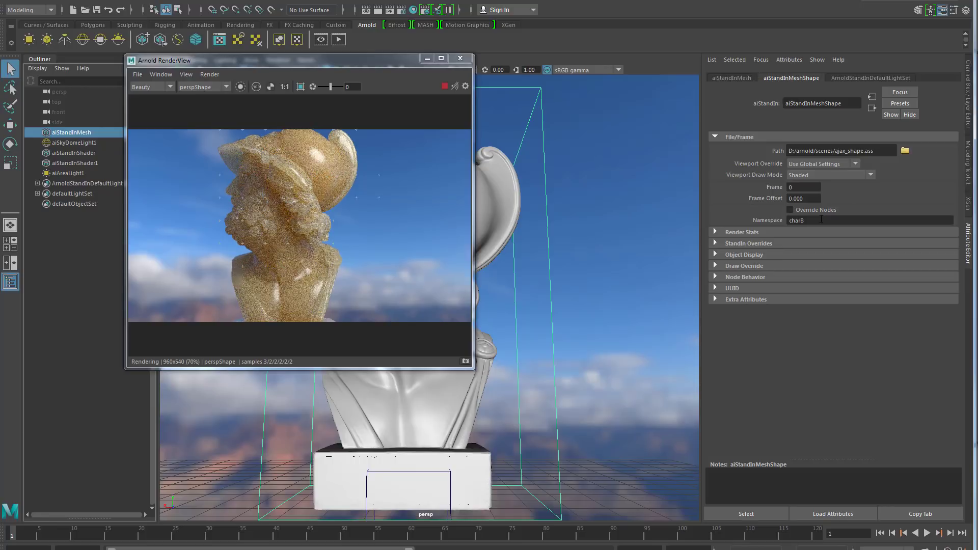
# - Close the render view and examine the StandIn Overrides of the aiStandInMesh shape
pyautogui.click(460, 59)
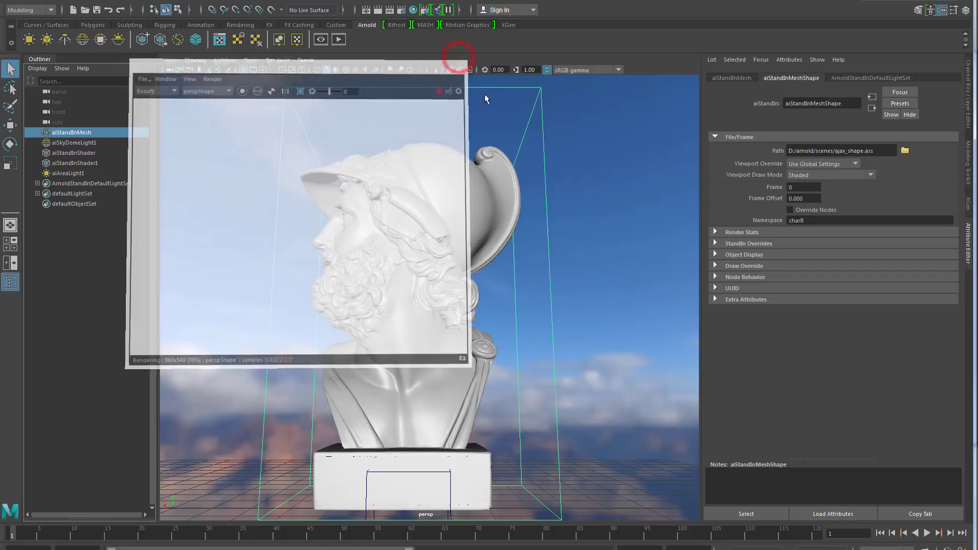
pyautogui.click(594, 275)
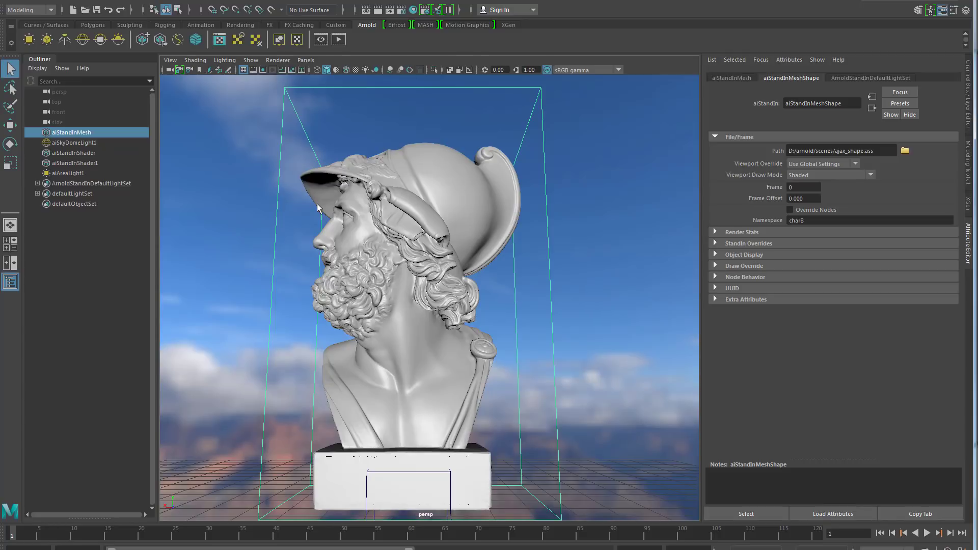
pyautogui.click(715, 243)
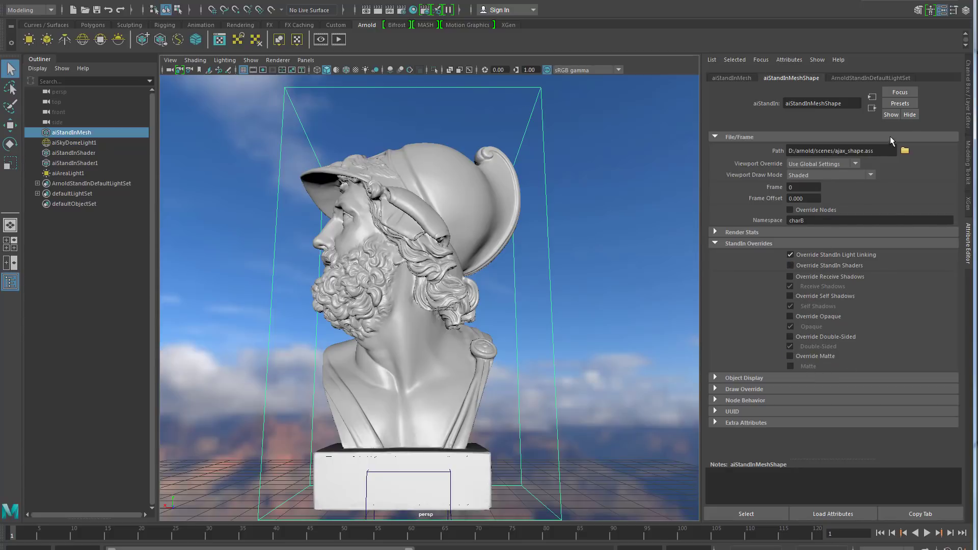
# - Delete the bust stand-in aiStandInMesh and create a polygon cone in its place
pyautogui.click(378, 294)
pyautogui.press('Delete')
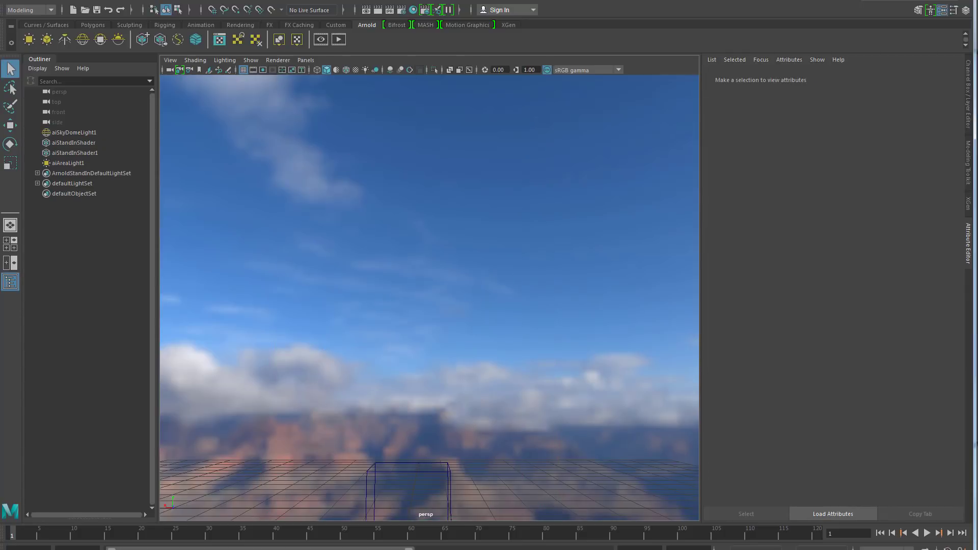
pyautogui.click(95, 25)
pyautogui.click(82, 39)
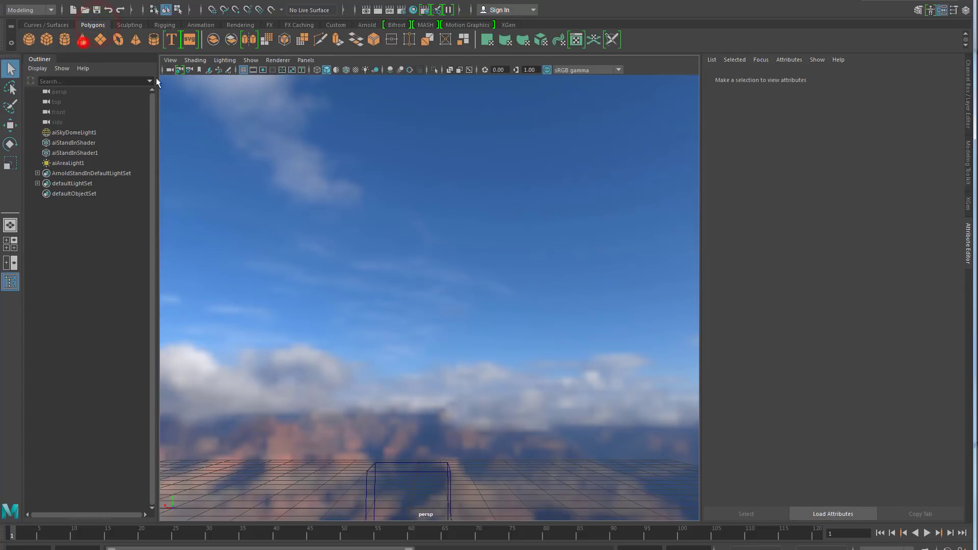
pyautogui.keyDown('alt'); pyautogui.moveTo(470, 313); pyautogui.dragTo(448, 325); pyautogui.keyUp('alt')
pyautogui.keyDown('alt'); pyautogui.moveTo(435, 358); pyautogui.dragTo(436, 331); pyautogui.keyUp('alt')
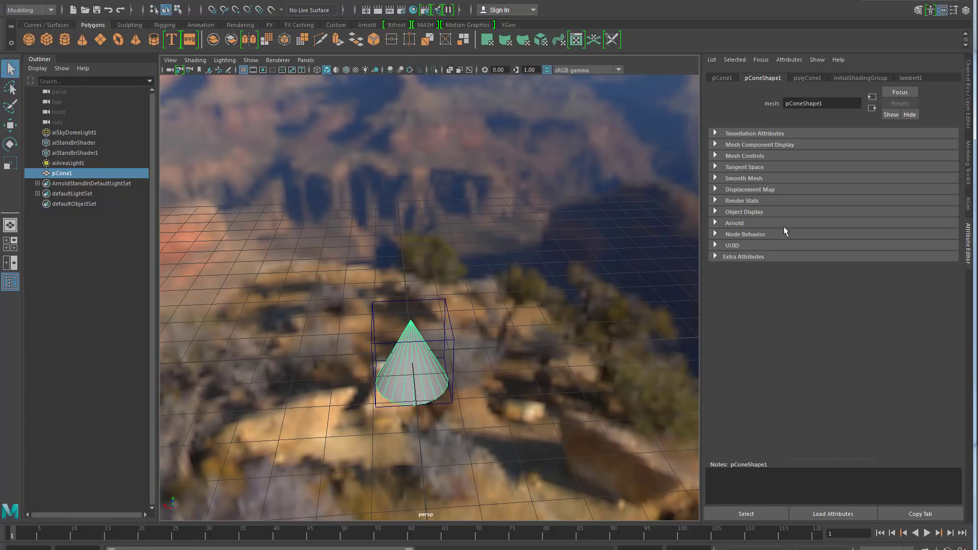
# - Set the cone's Arnold Translator to procedural and its file path to D:/arnold/scenes/ajax_shape.ass
pyautogui.click(739, 223)
pyautogui.moveTo(810, 236); pyautogui.dragTo(810, 272)
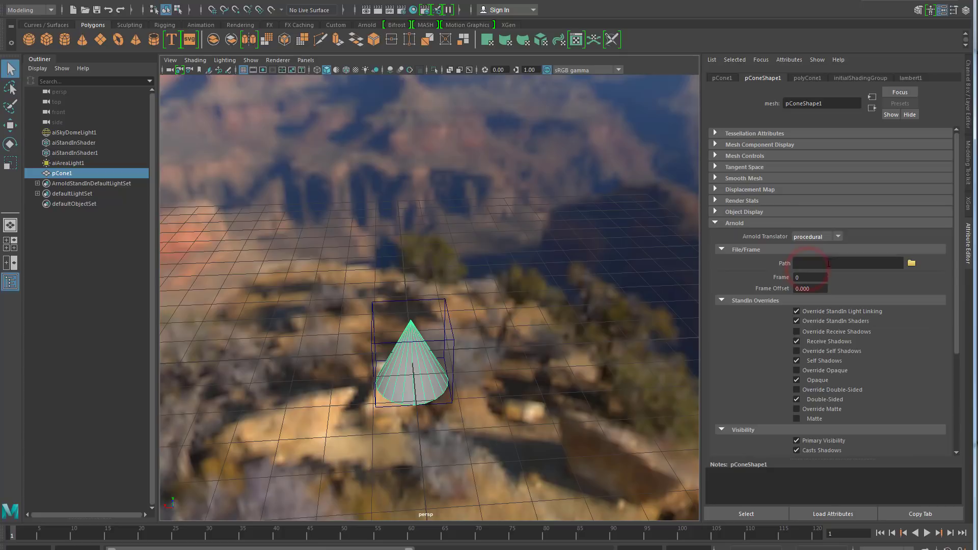
pyautogui.click(829, 264)
pyautogui.write('D:/arnold/scenes/ajax_shape.ass')
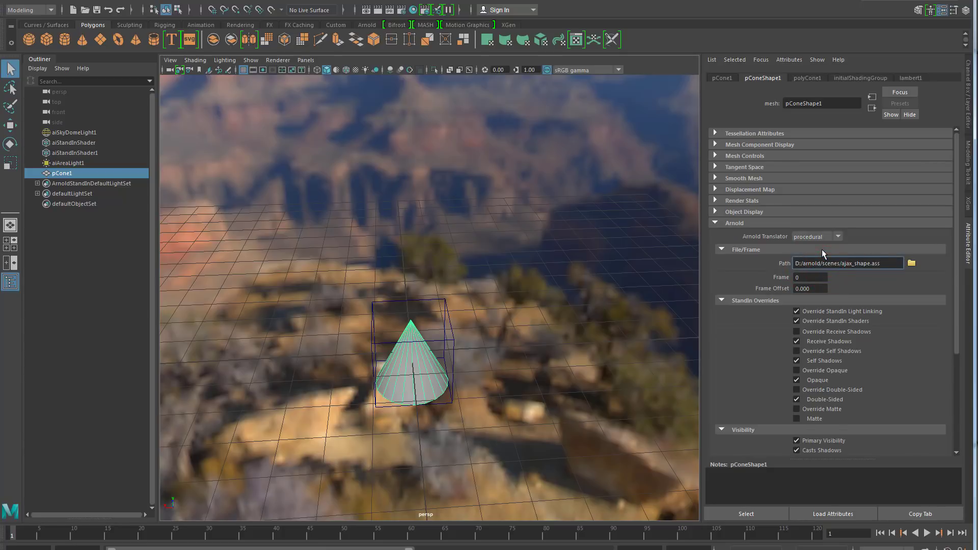
# - Turn off Override StandIn Shaders for the cone's procedural and set its Namespace to charA
pyautogui.click(830, 321)
pyautogui.scroll(-4, 828, 321)
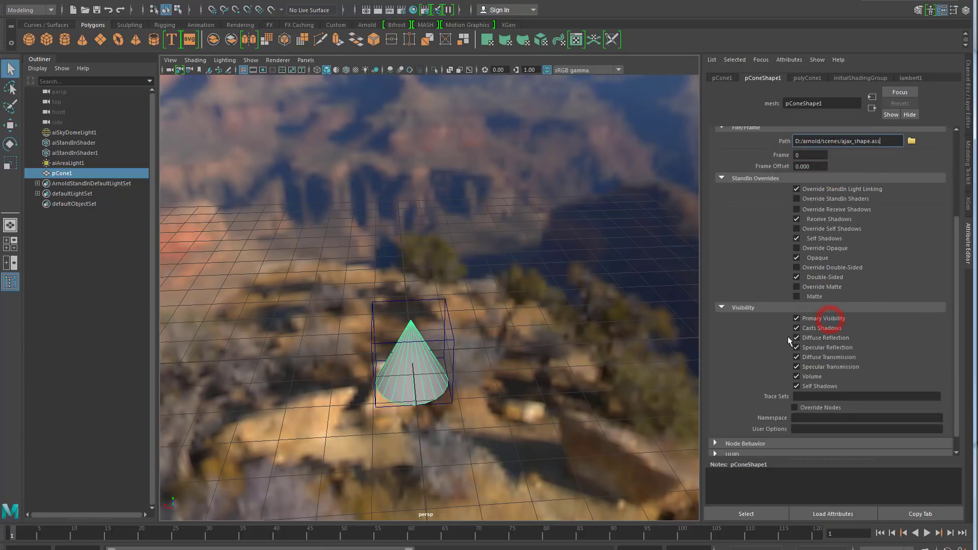
pyautogui.click(811, 418)
pyautogui.write('charA')
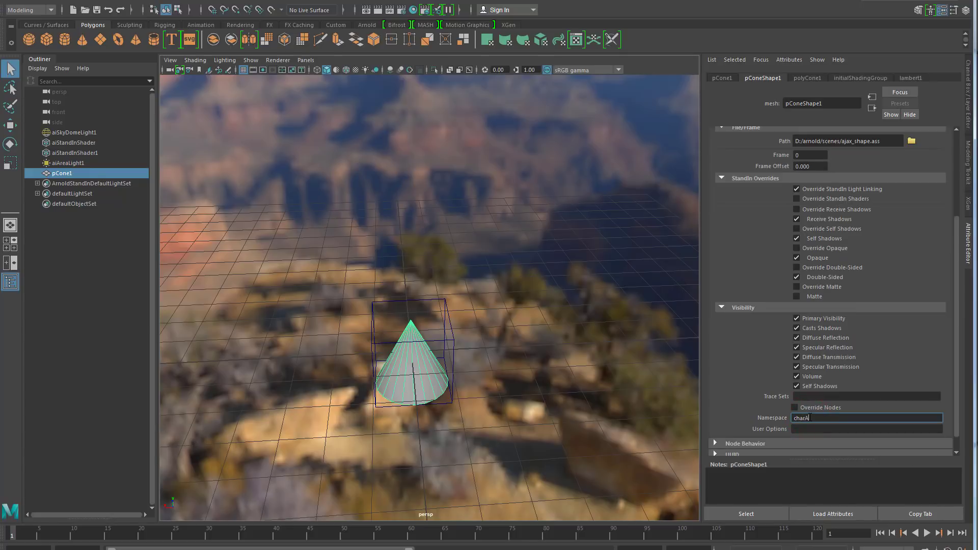
pyautogui.press('Return')
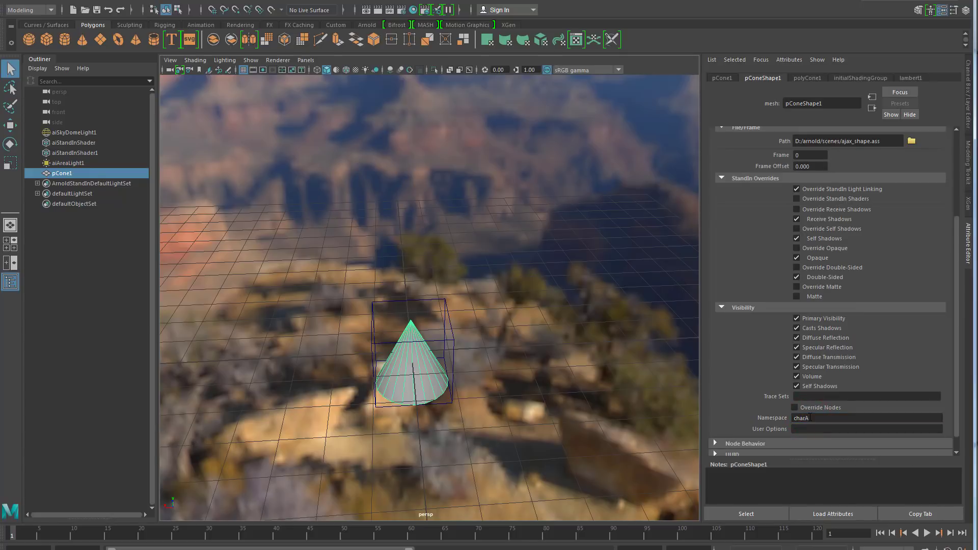
# - Render the scene in Arnold RenderView and reframe the perspective camera to inspect the whole bust and its base
pyautogui.click(367, 25)
pyautogui.click(337, 40)
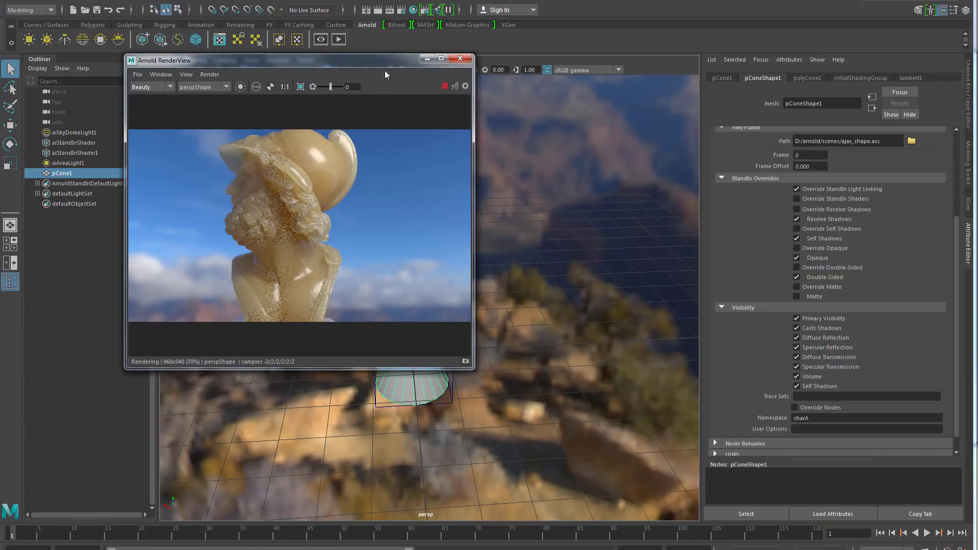
pyautogui.keyDown('alt'); pyautogui.moveTo(489, 163); pyautogui.dragTo(598, 248); pyautogui.keyUp('alt')
pyautogui.keyDown('alt'); pyautogui.moveTo(564, 258); pyautogui.dragTo(585, 300, button='middle'); pyautogui.keyUp('alt')
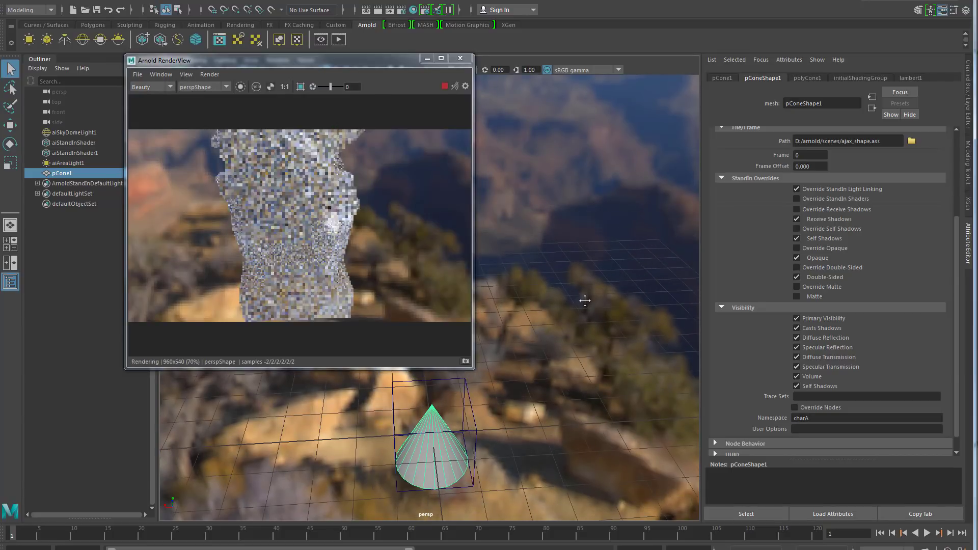
pyautogui.keyDown('alt'); pyautogui.moveTo(584, 301); pyautogui.dragTo(556, 371); pyautogui.keyUp('alt')
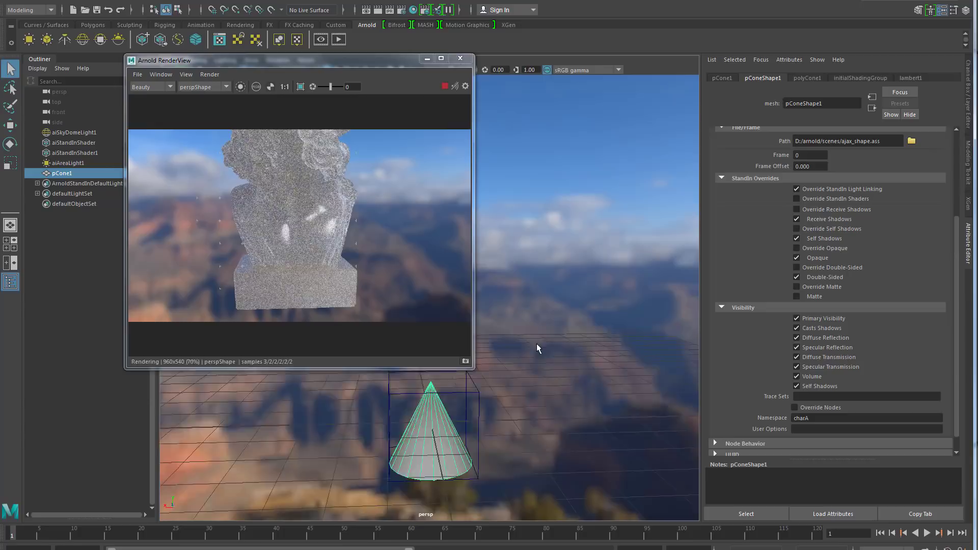
pyautogui.keyDown('alt'); pyautogui.moveTo(536, 344); pyautogui.dragTo(459, 285, button='right'); pyautogui.keyUp('alt')
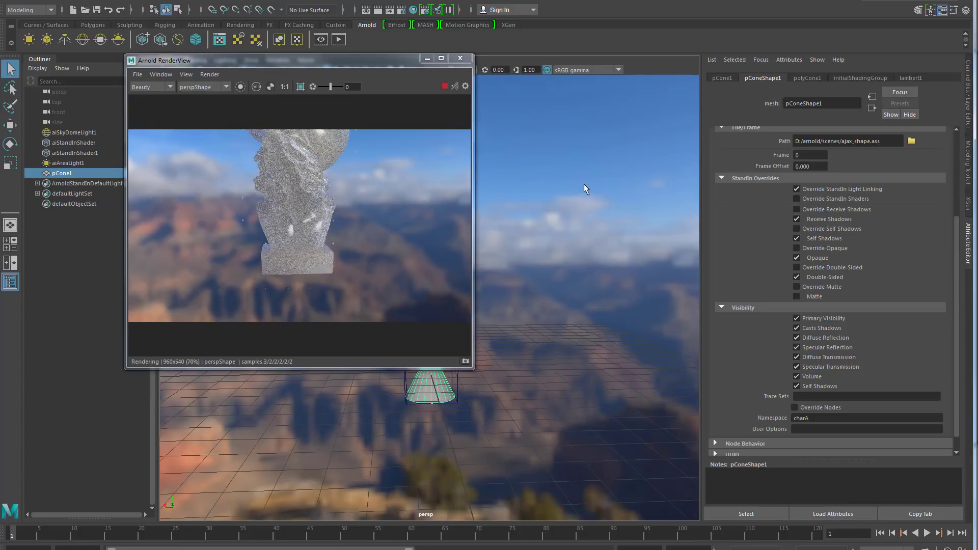
pyautogui.keyDown('alt'); pyautogui.moveTo(583, 189); pyautogui.dragTo(644, 270); pyautogui.keyUp('alt')
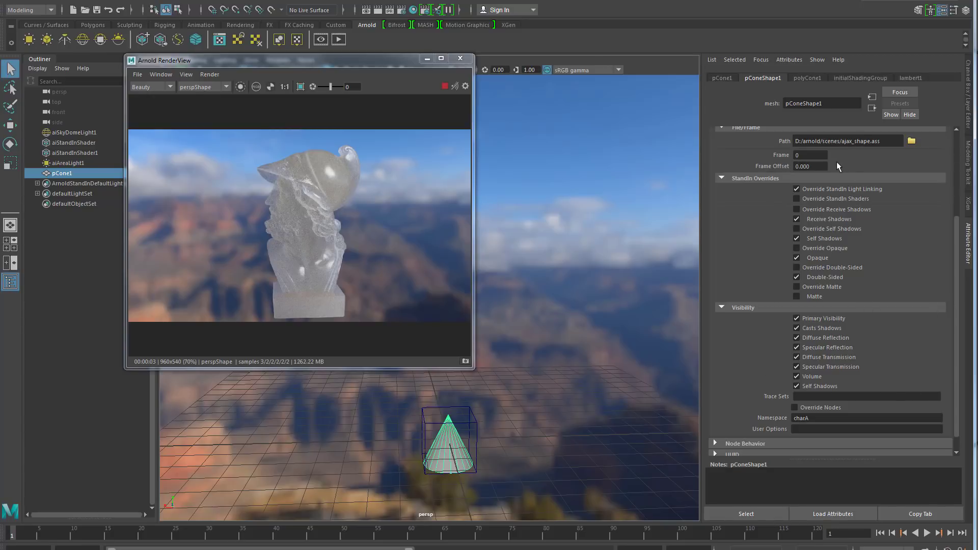
# - Turn on Override StandIn Shaders for the cone's procedural and close the render view
pyautogui.click(818, 198)
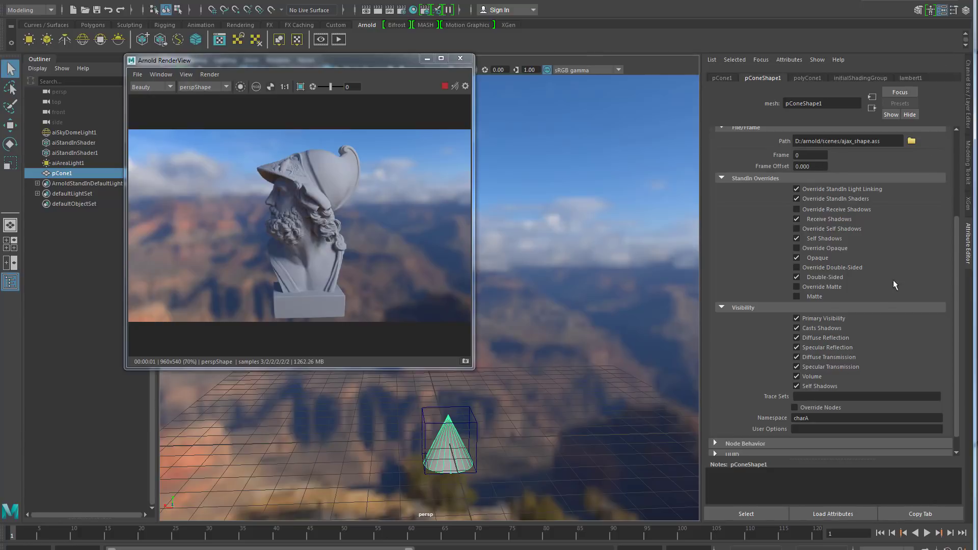
pyautogui.scroll(3, 886, 283)
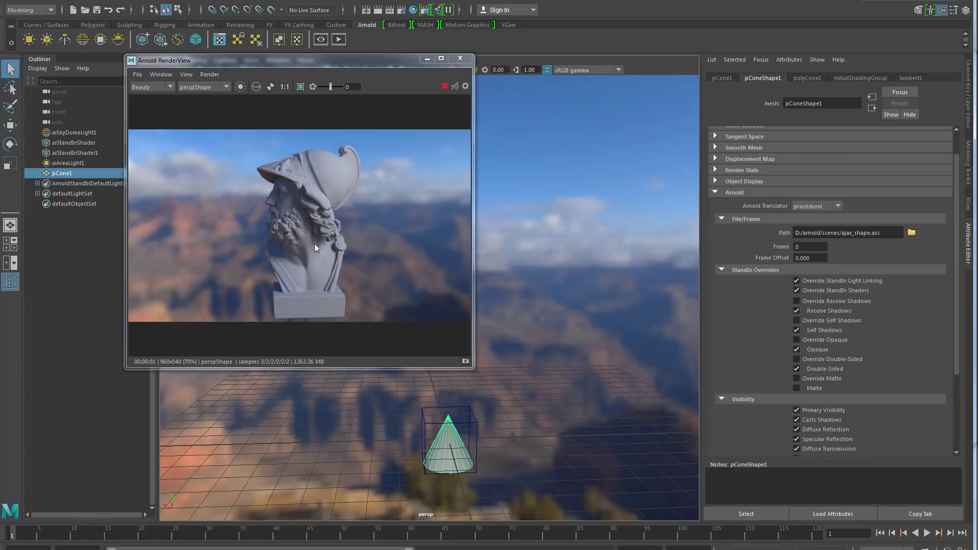
pyautogui.click(457, 61)
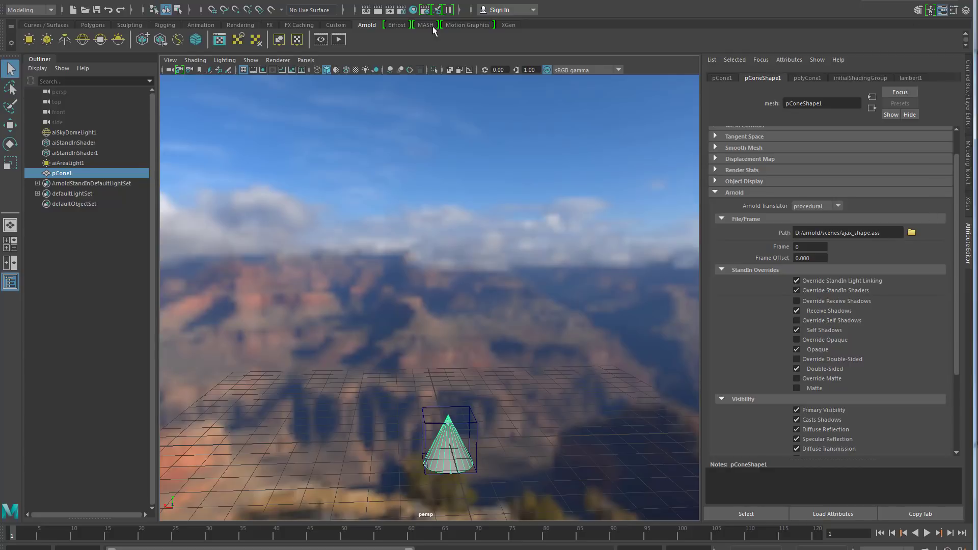
# - Create an aiKLProcedural custom shape and render the scene in Arnold RenderView
pyautogui.click(471, 7)
pyautogui.moveTo(476, 56)
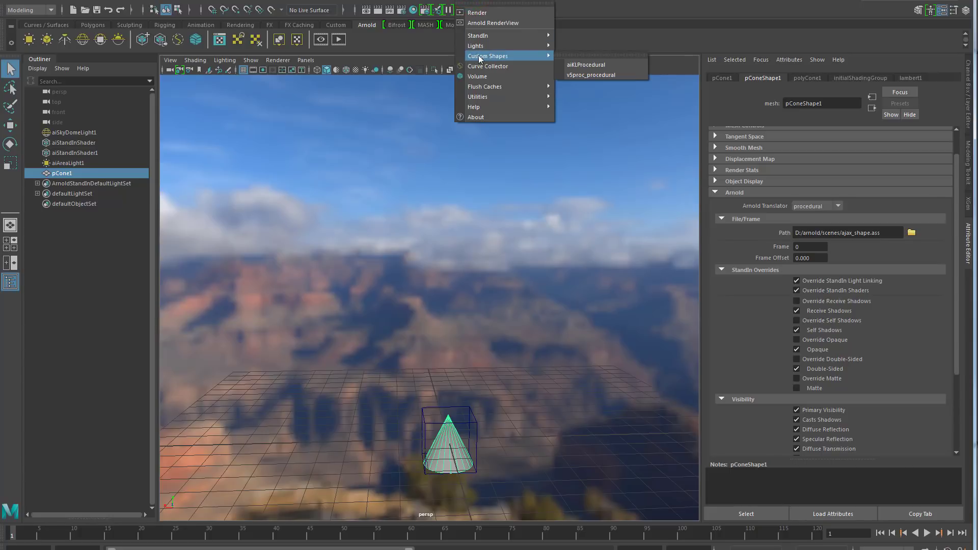
pyautogui.click(585, 65)
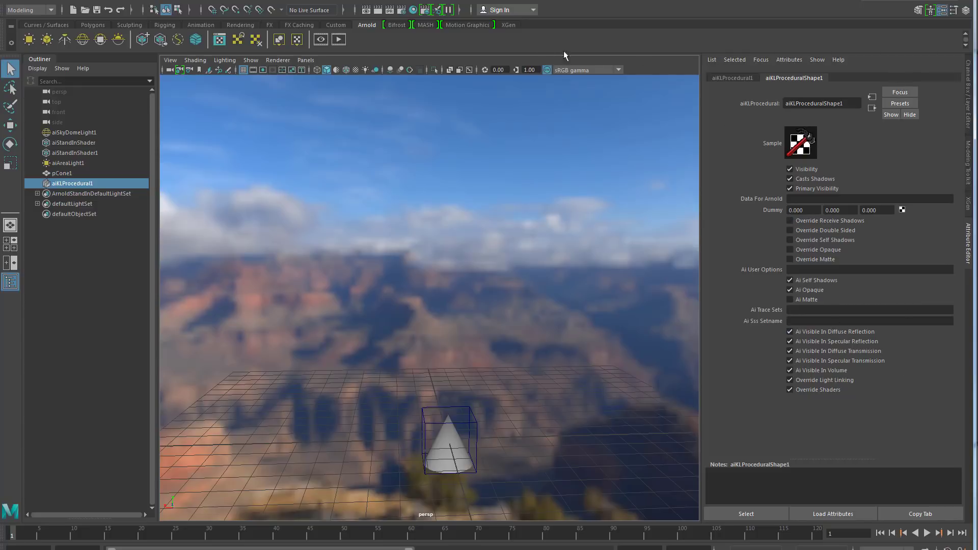
pyautogui.click(339, 39)
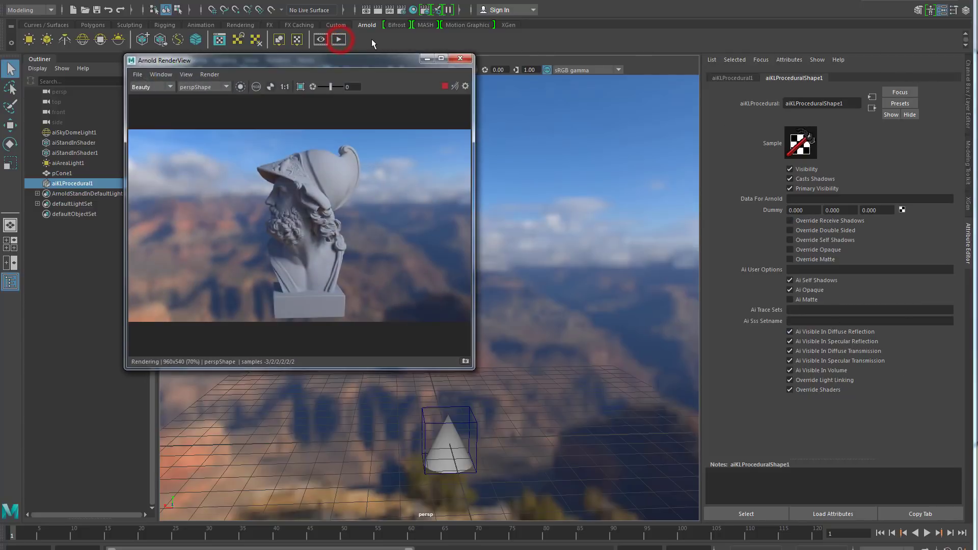